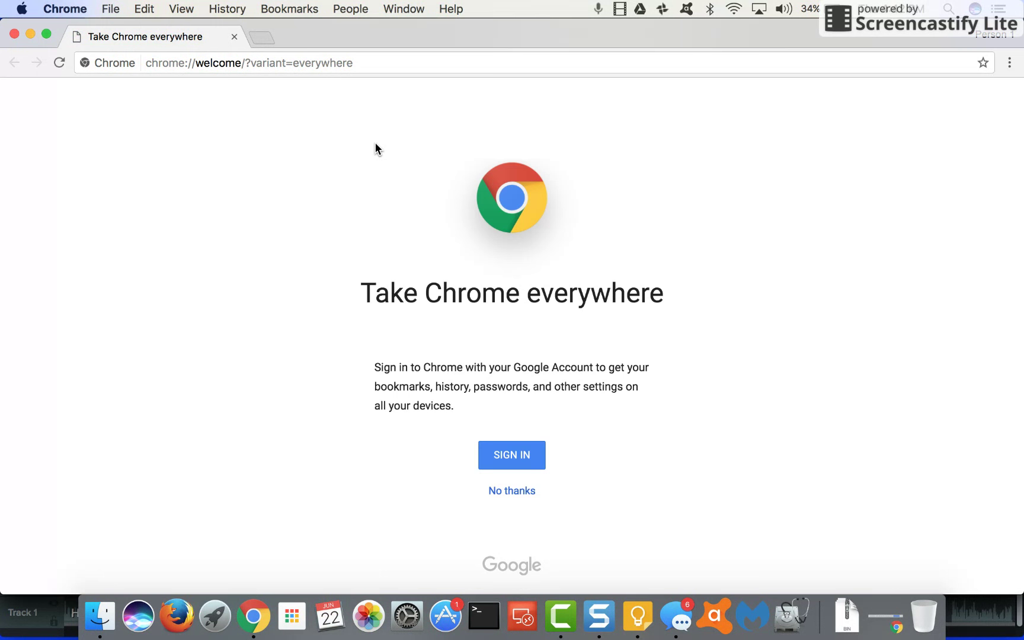
Start signing in to Chrome from the Person 1 profile with the school account's email address
click(992, 37)
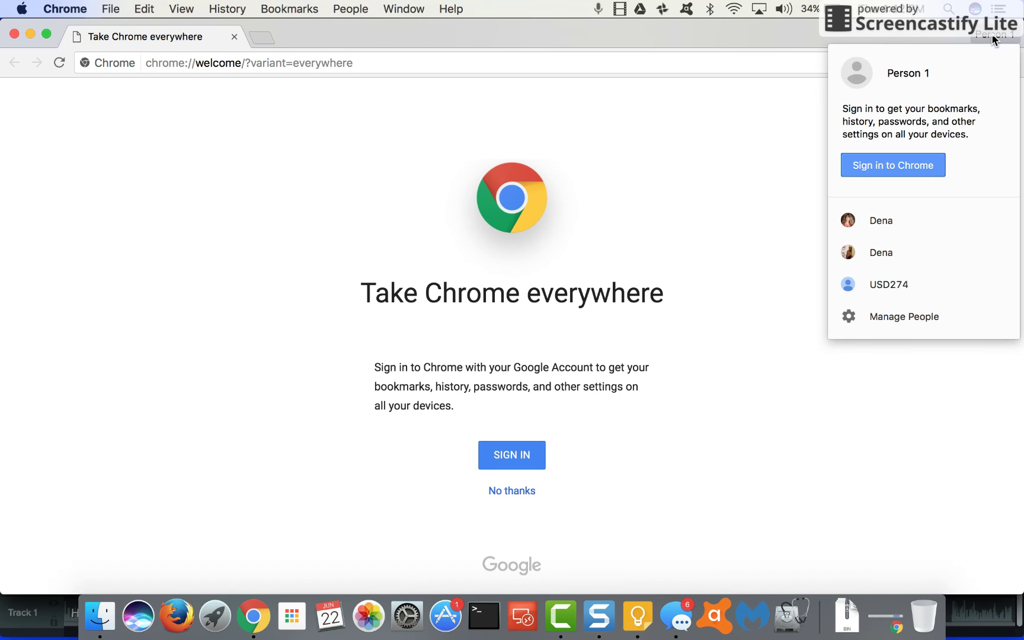
click(903, 165)
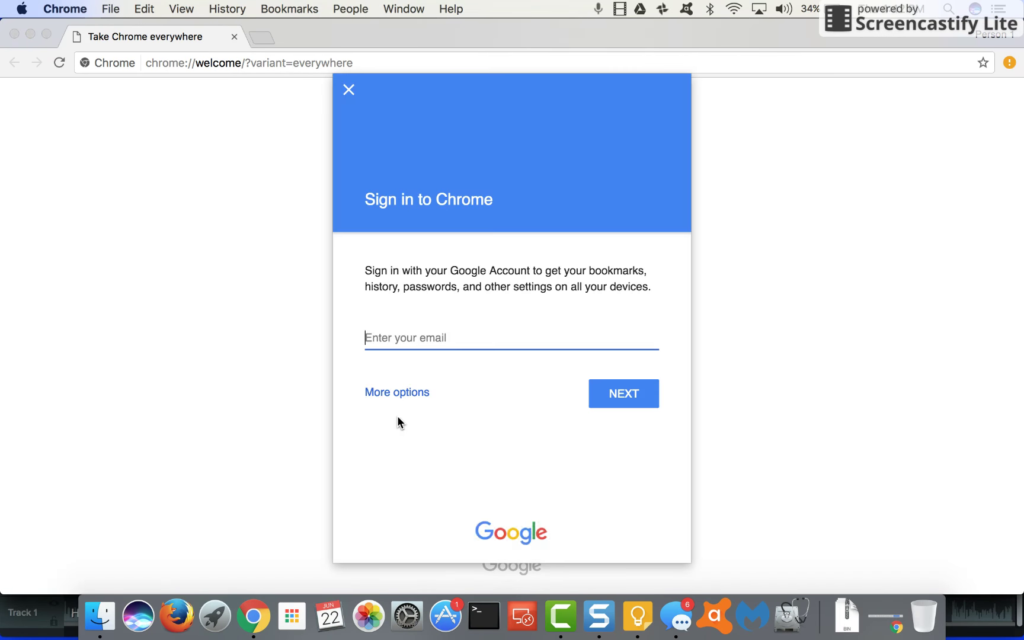
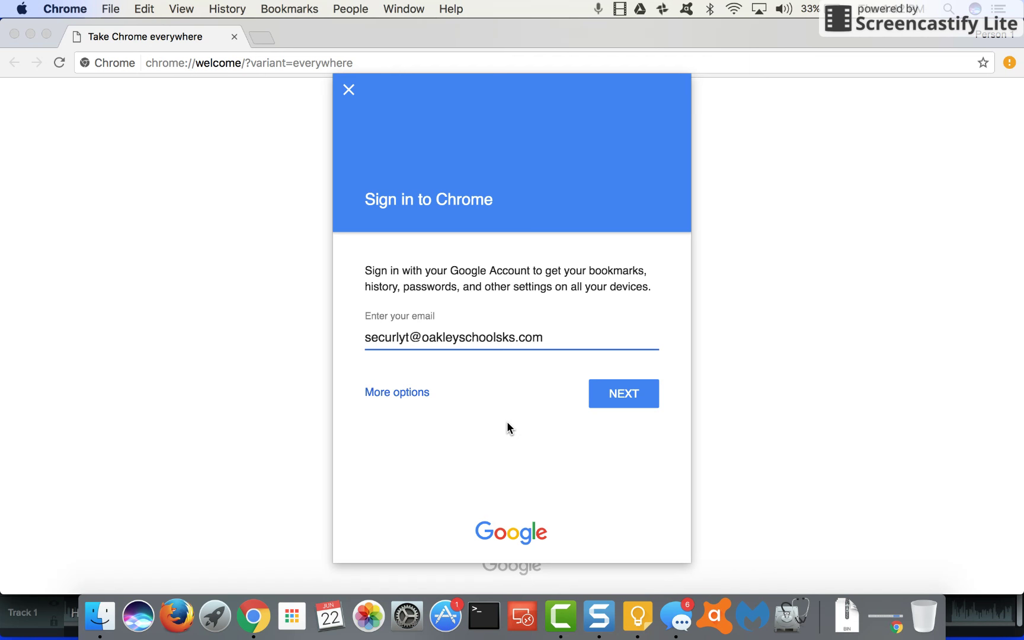
click(623, 394)
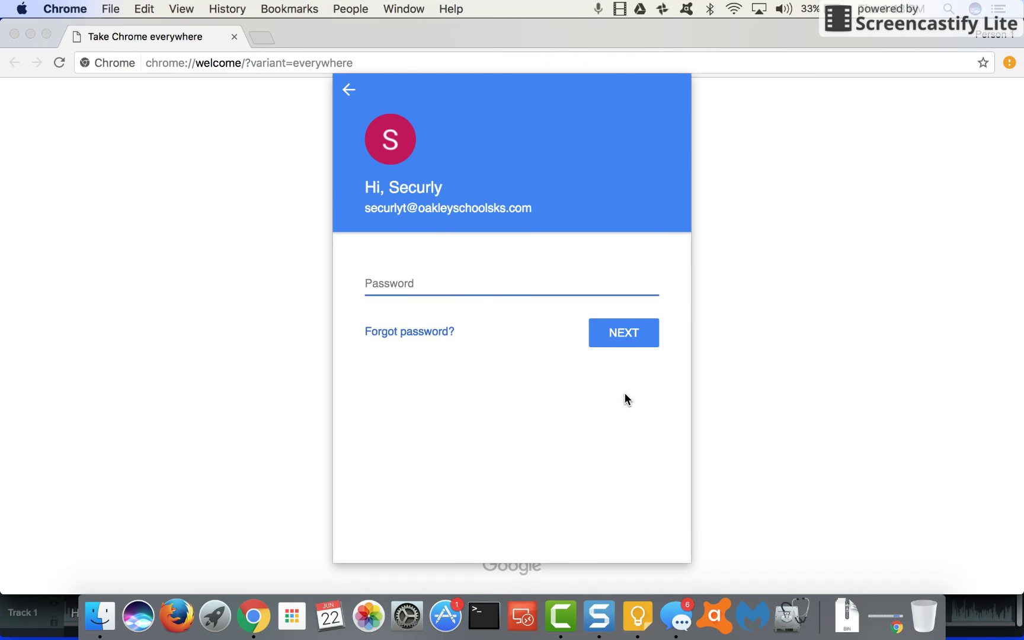
Enter the account password and link this browser's data to the managed account
text(*****)
key(BackSpace)
text(*****)
key(Return)
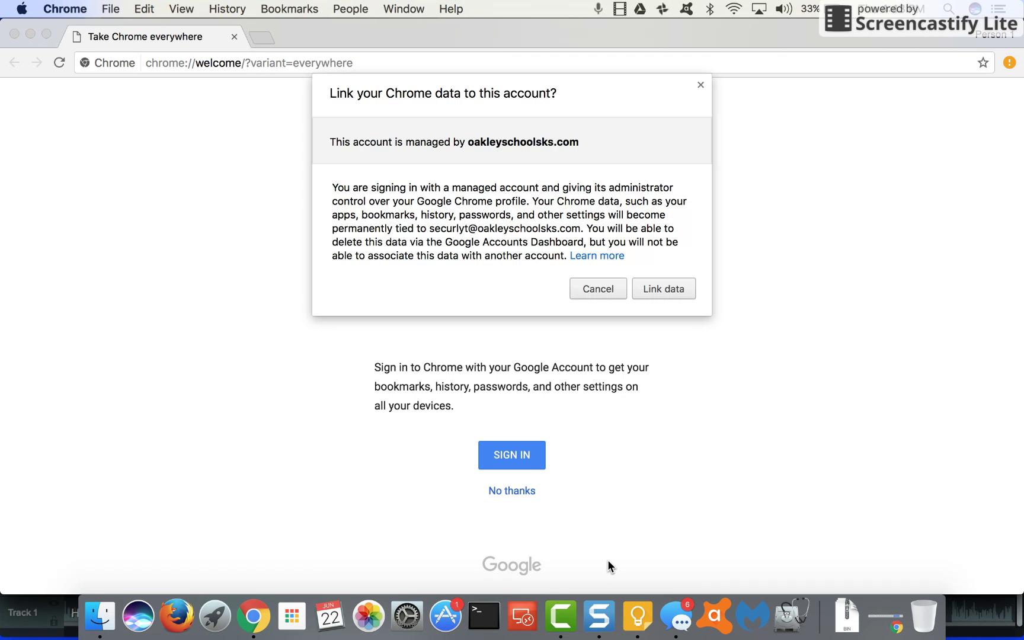
click(673, 288)
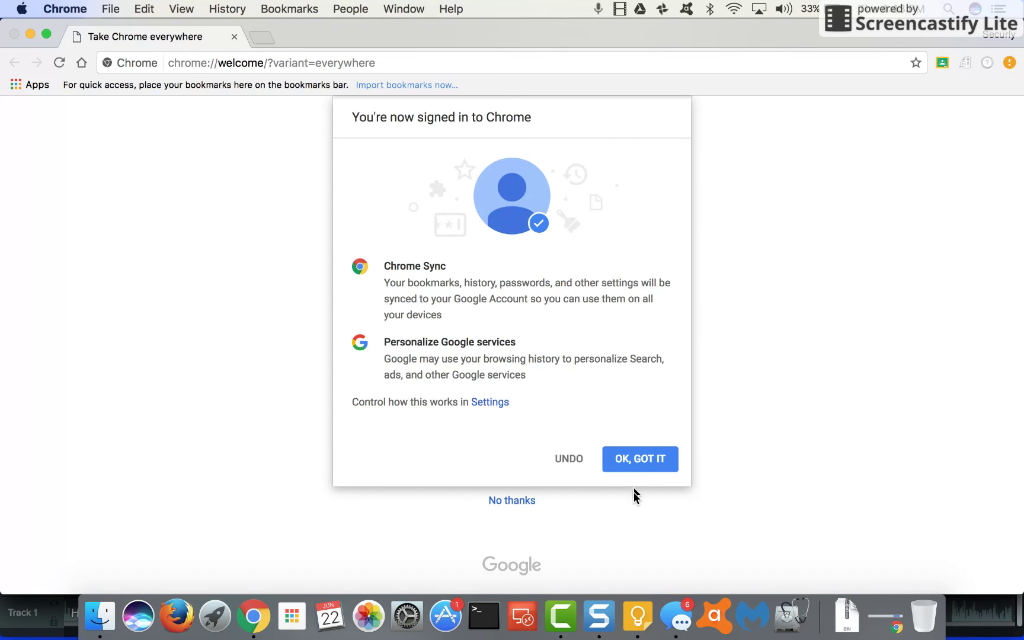
click(638, 464)
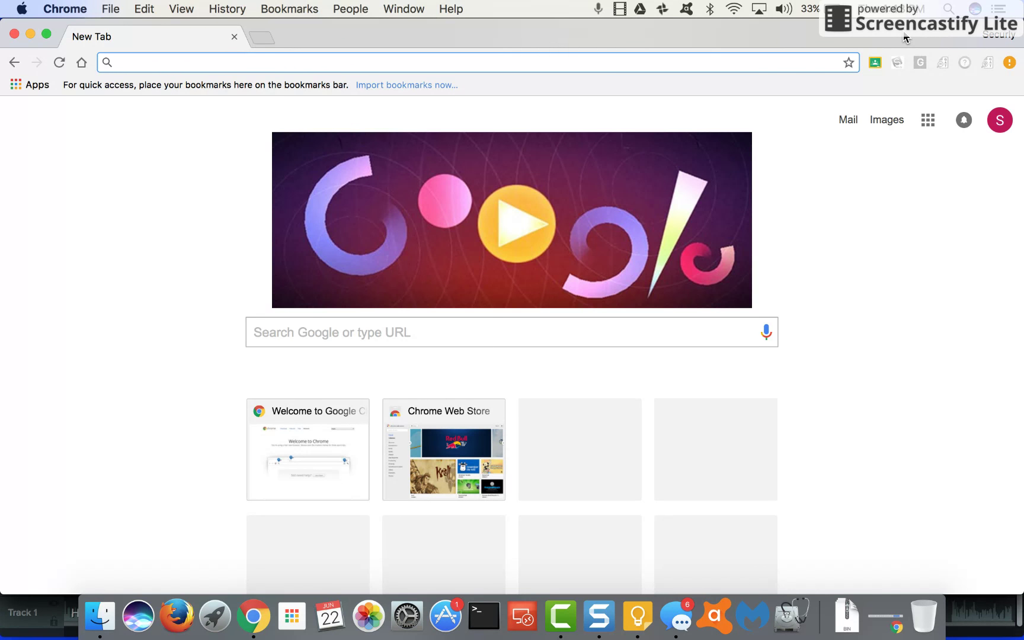
key(super+r)
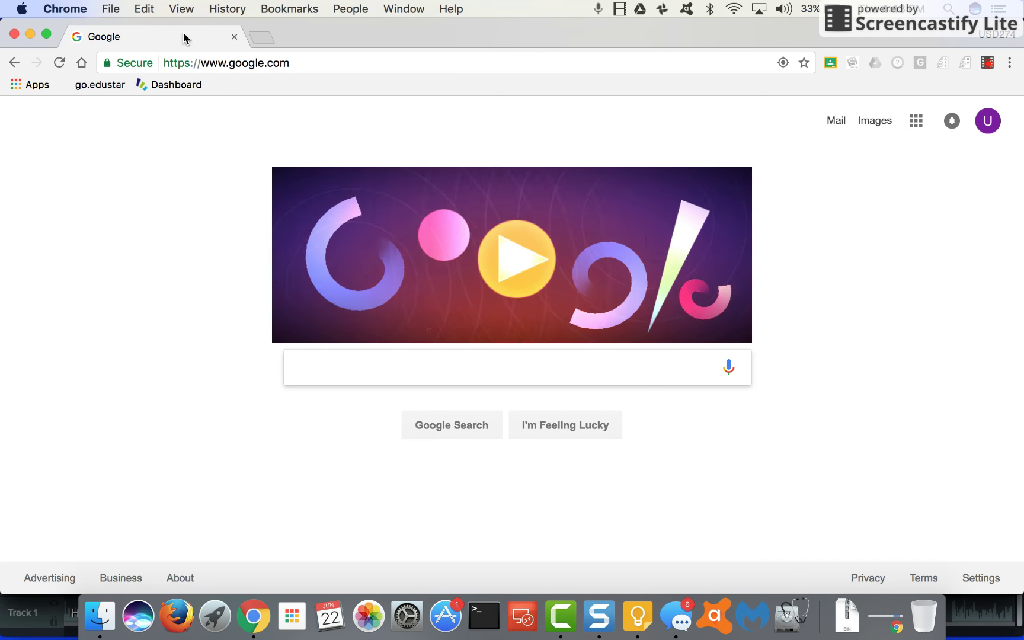
click(82, 63)
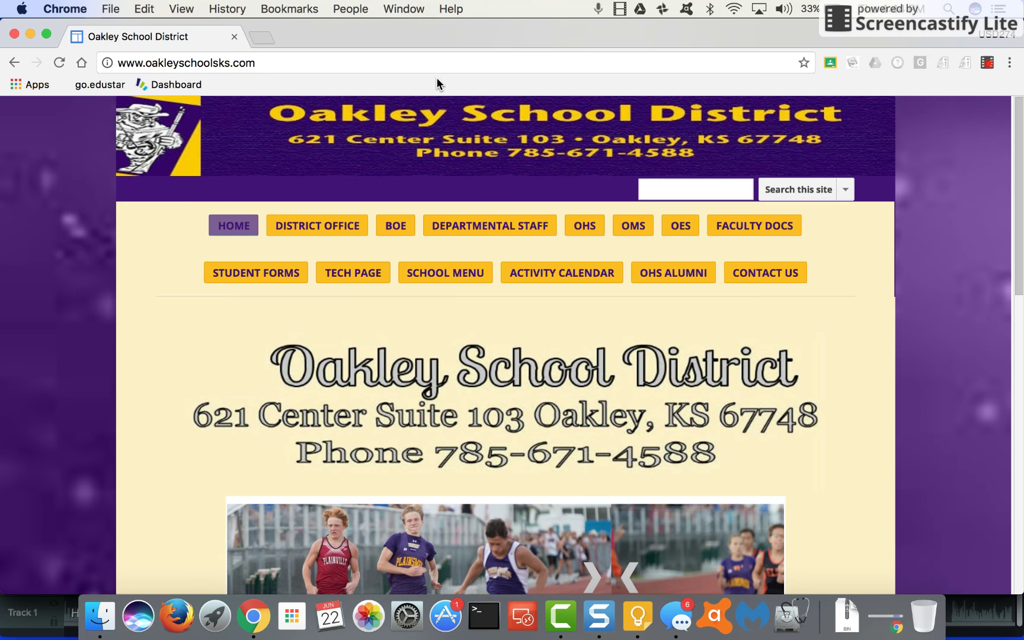
Go to msn.com and bookmark the MSN page
click(322, 65)
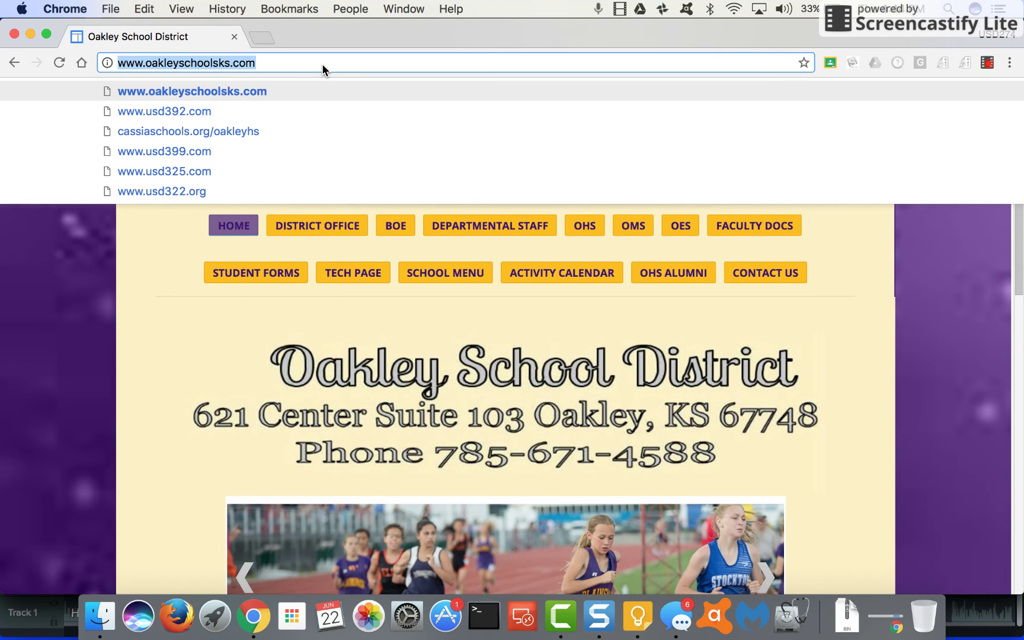
text(msn.com)
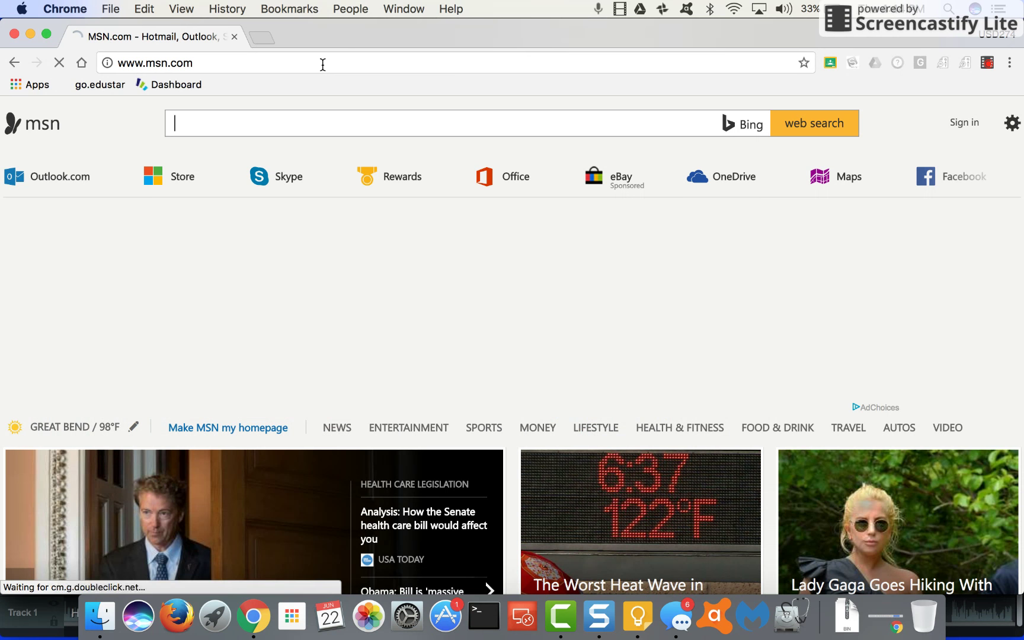
click(804, 63)
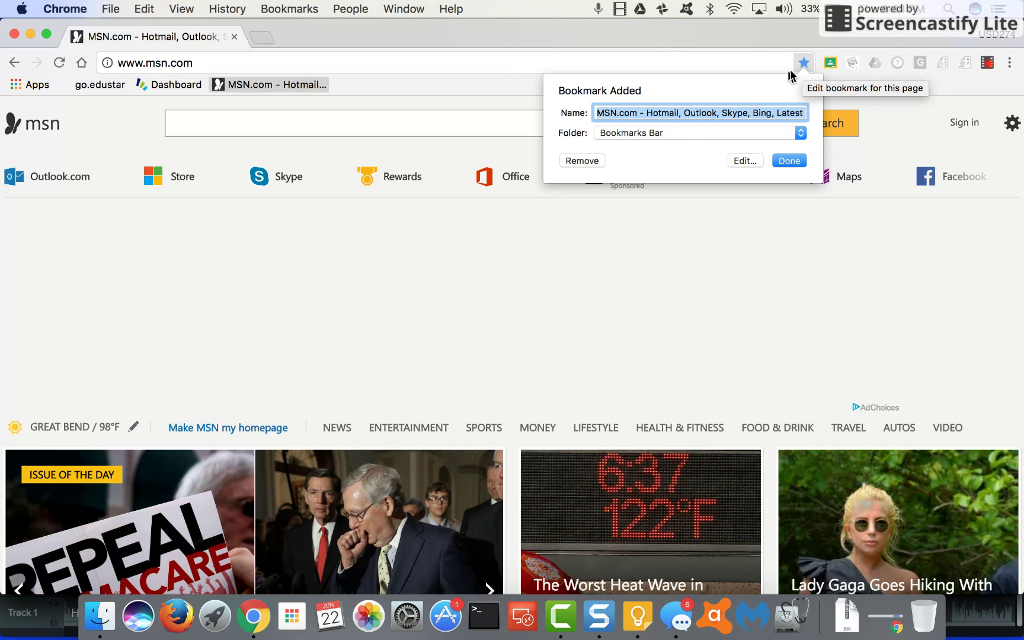
Save the bookmark as 'MSN' and place it before Dashboard on the bookmarks bar
text(MSN)
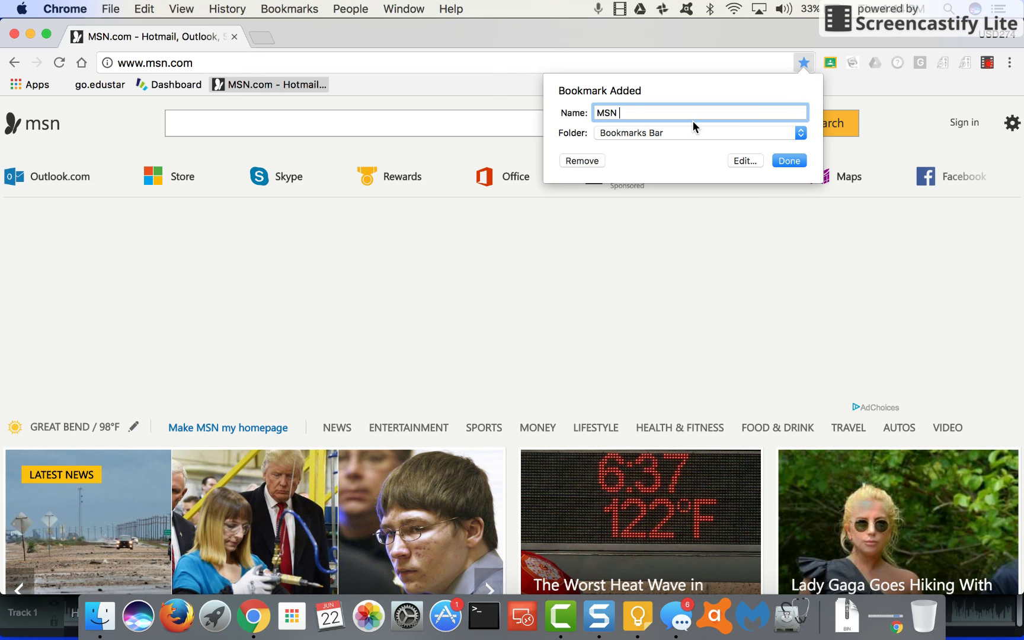
key(BackSpace)
click(788, 161)
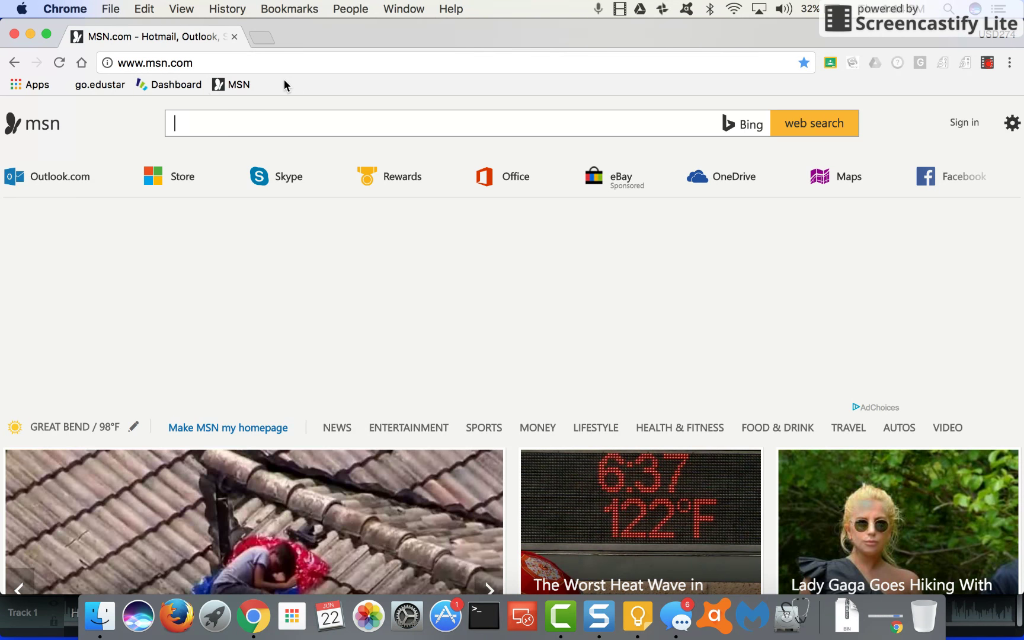
drag(222, 86, 145, 87)
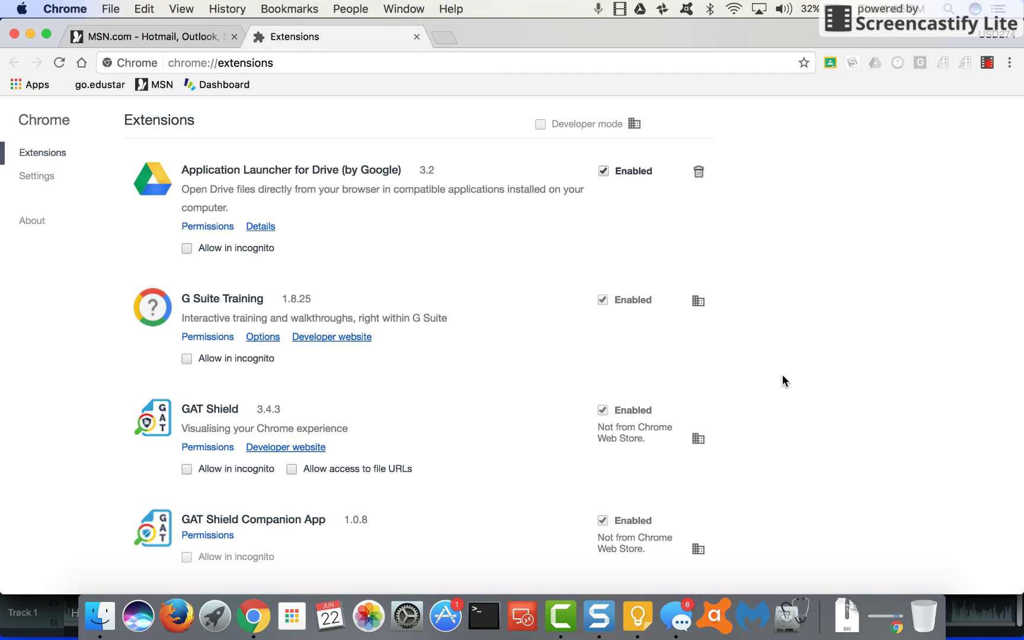
scroll(782, 380, down, 10)
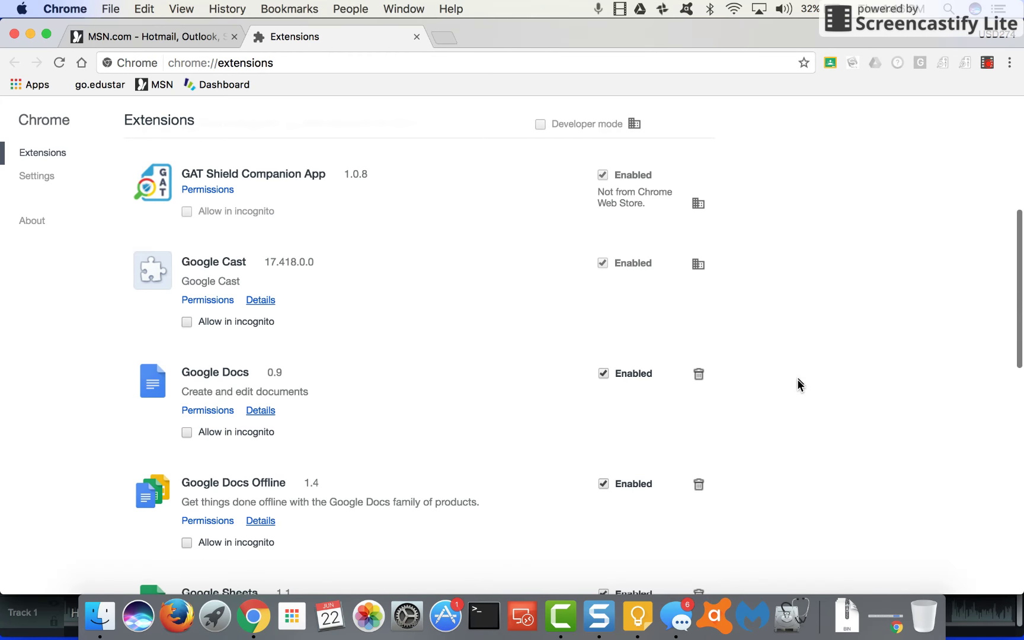
scroll(798, 385, down, 20)
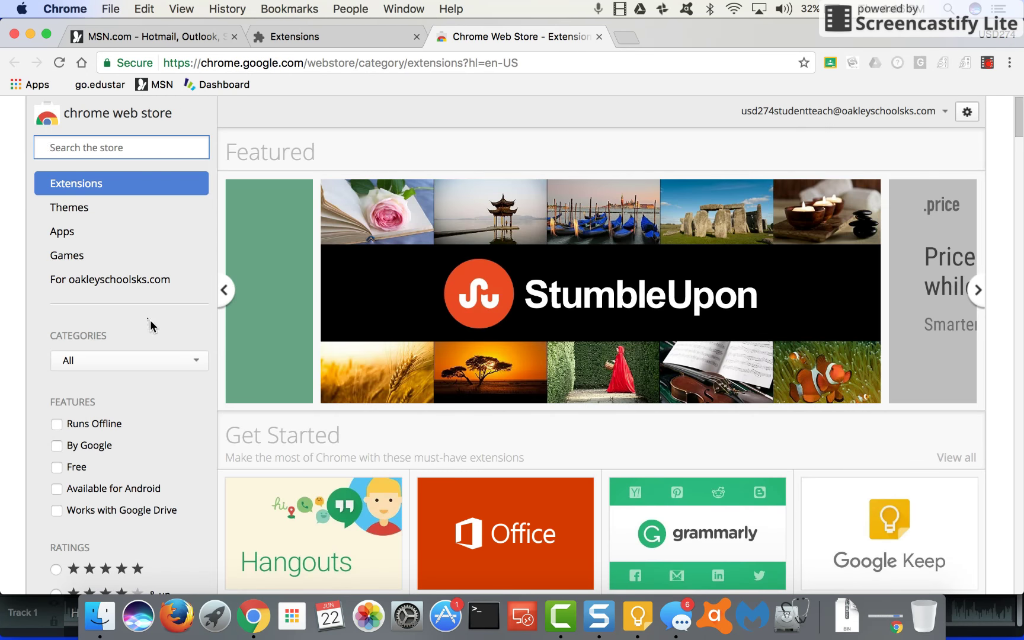
click(113, 283)
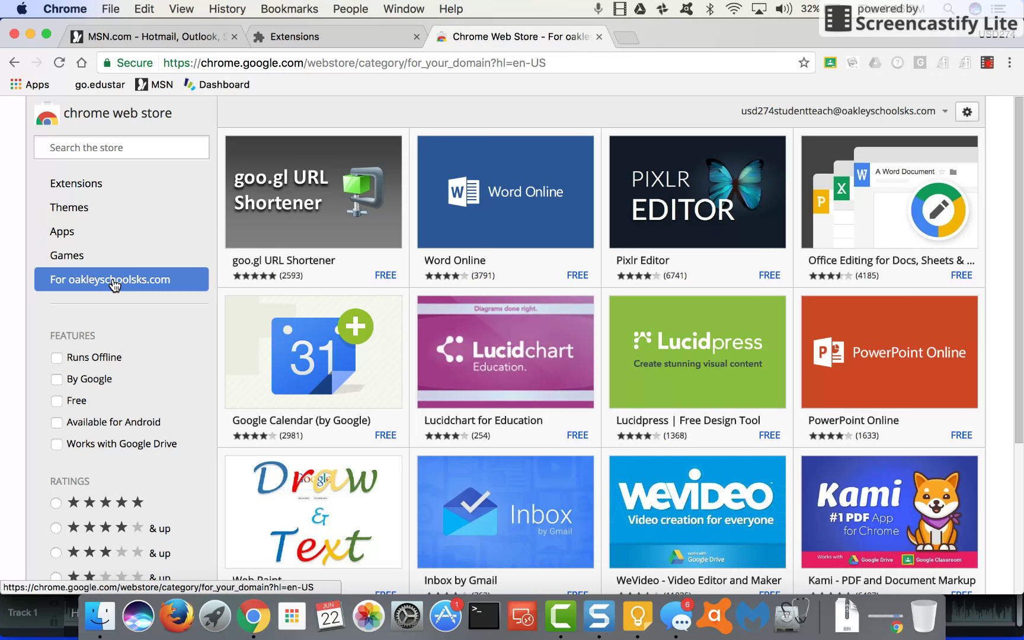
scroll(315, 356, down, 4)
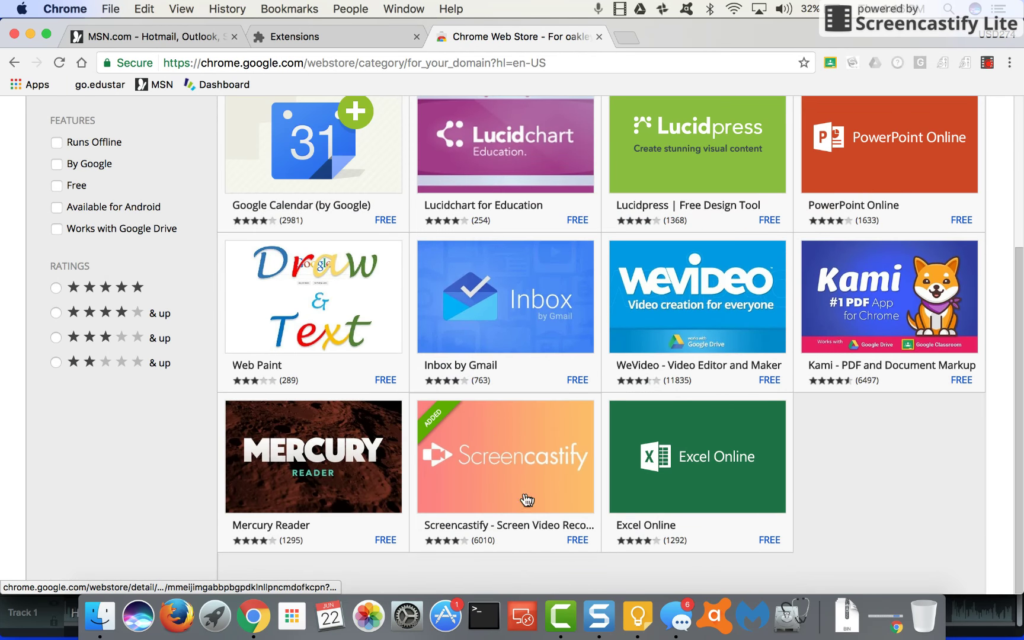
mouse_move(519, 428)
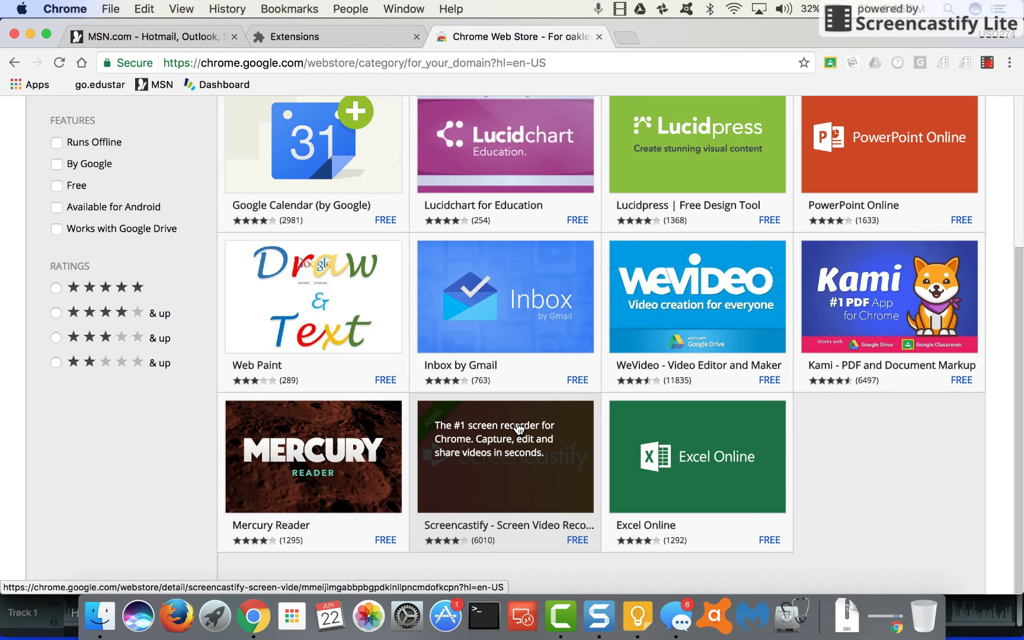
scroll(178, 244, up, 4)
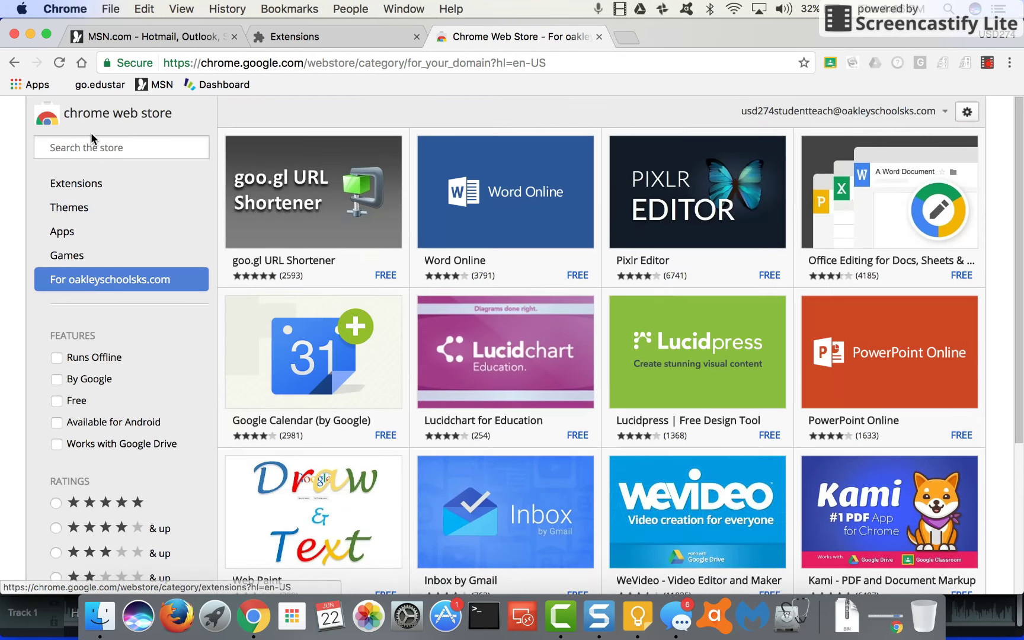
click(87, 144)
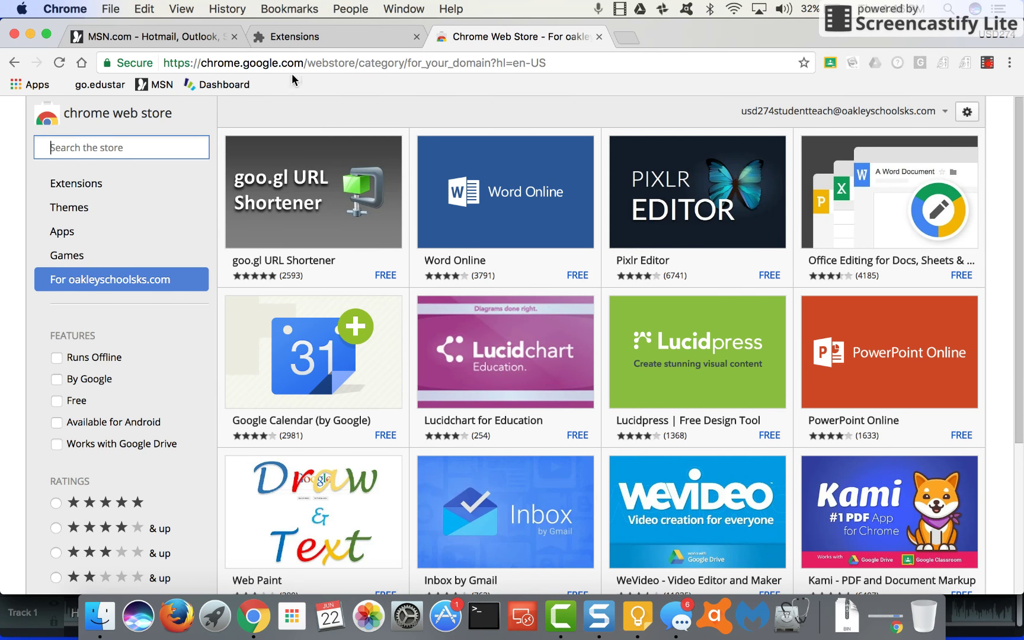
click(600, 39)
Close the Extensions tab so only the MSN page remains
click(418, 37)
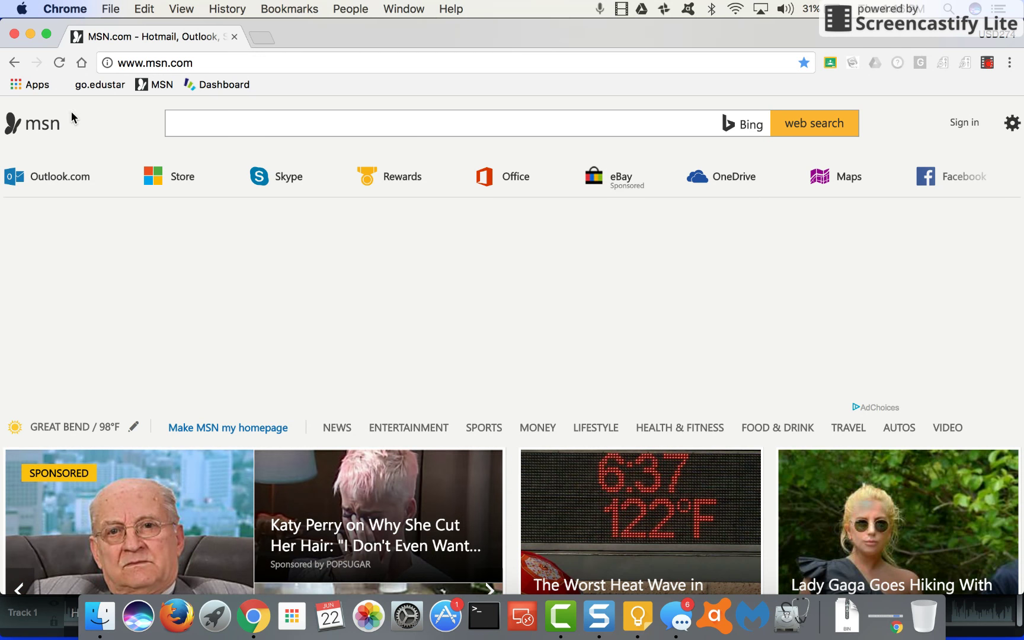
Launch Gmail from chrome://apps to show the school account's inbox
click(16, 86)
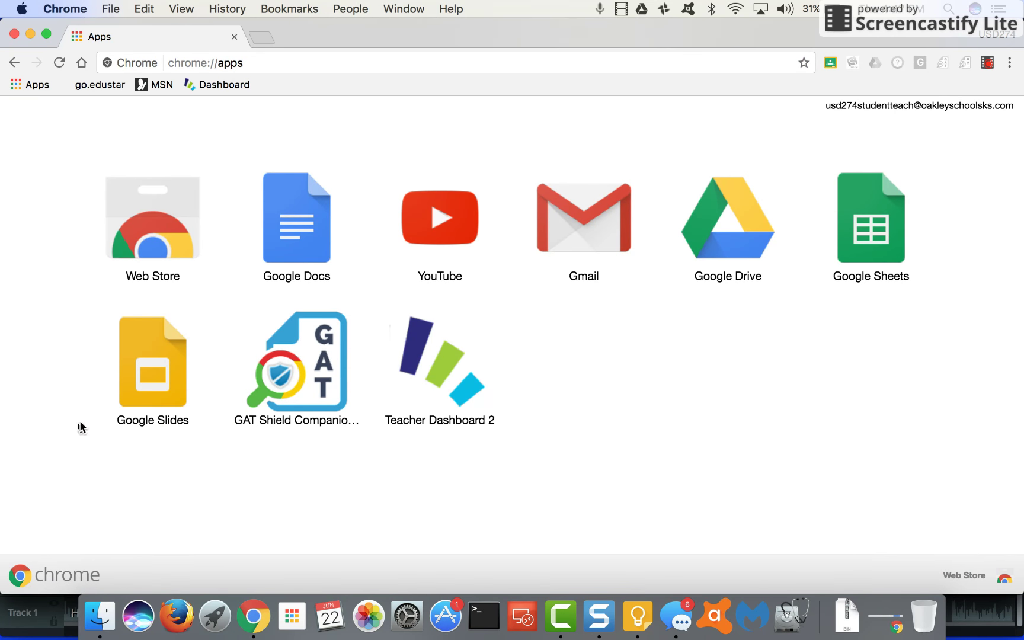
click(561, 211)
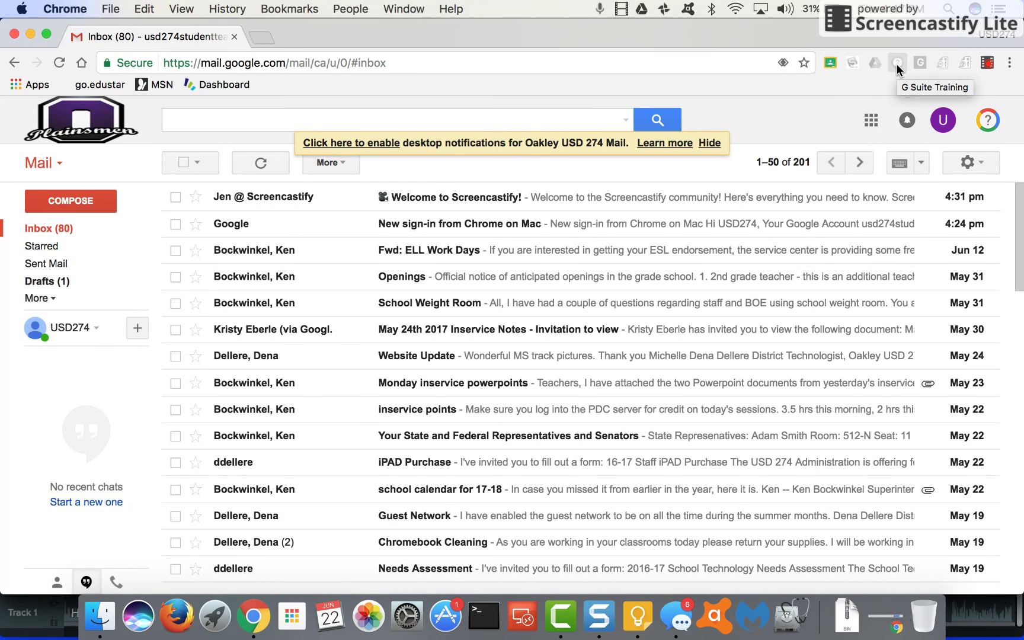
click(897, 65)
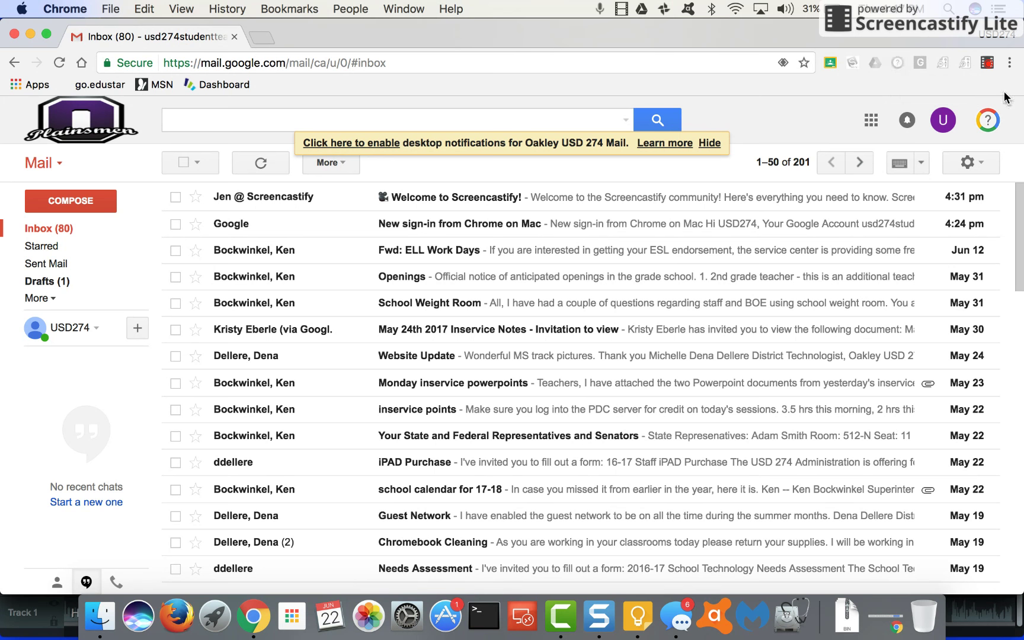
click(987, 121)
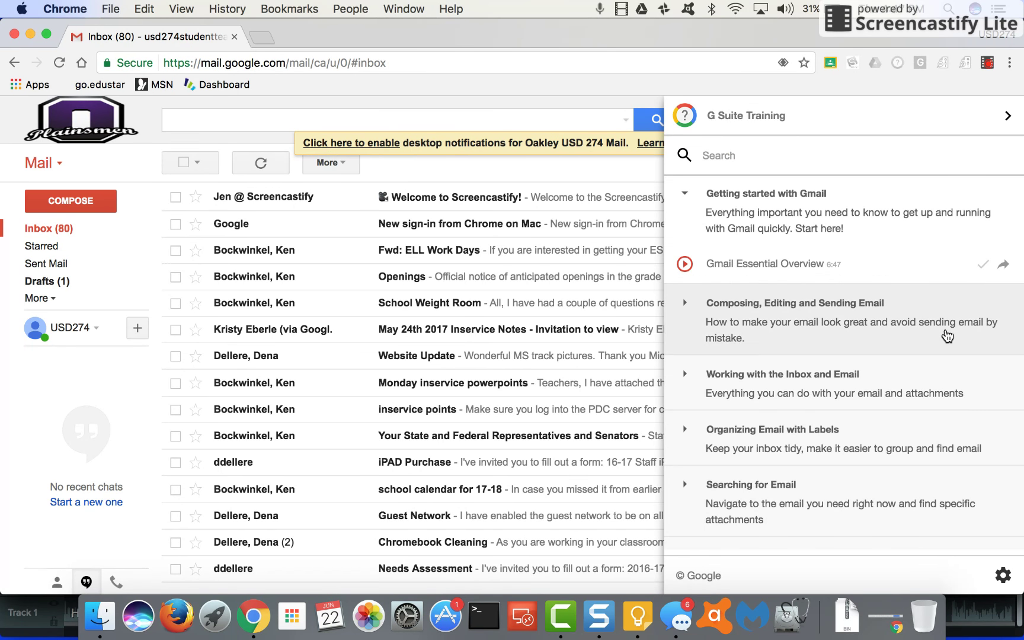
scroll(946, 336, down, 2)
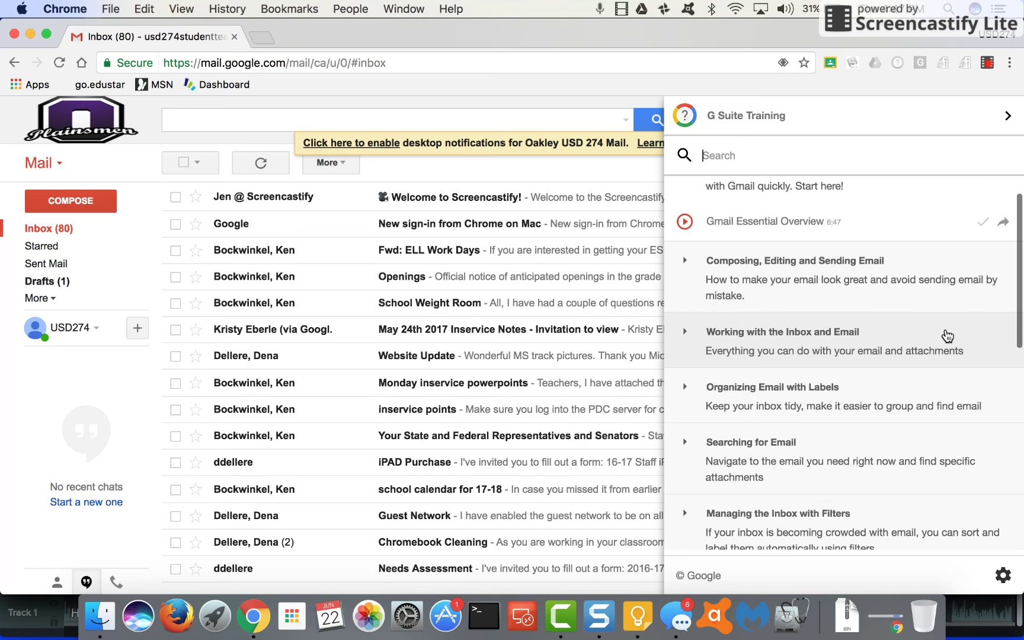
scroll(946, 336, down, 5)
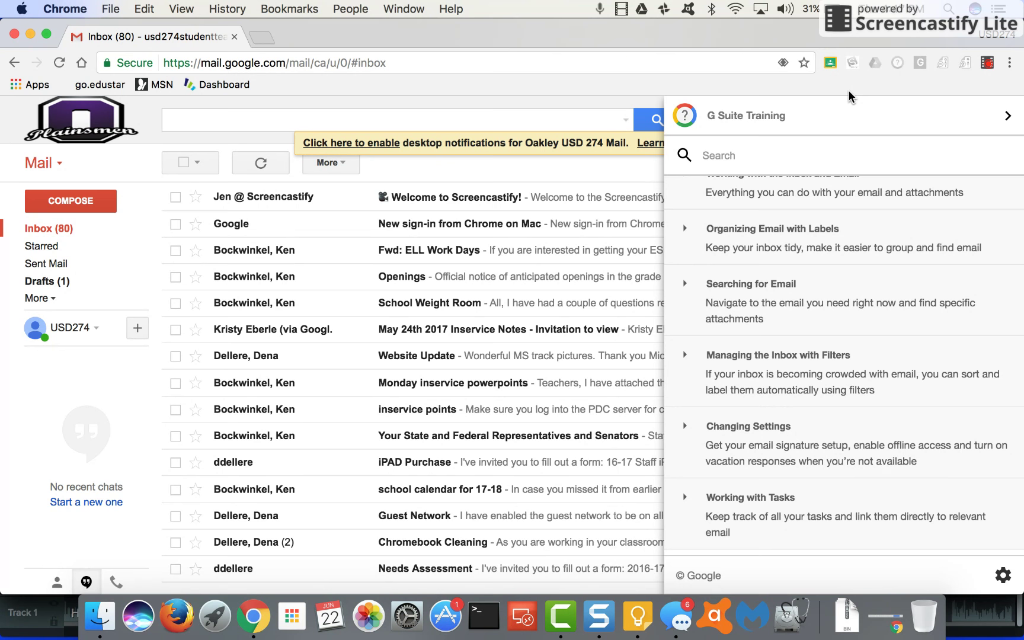
click(1007, 115)
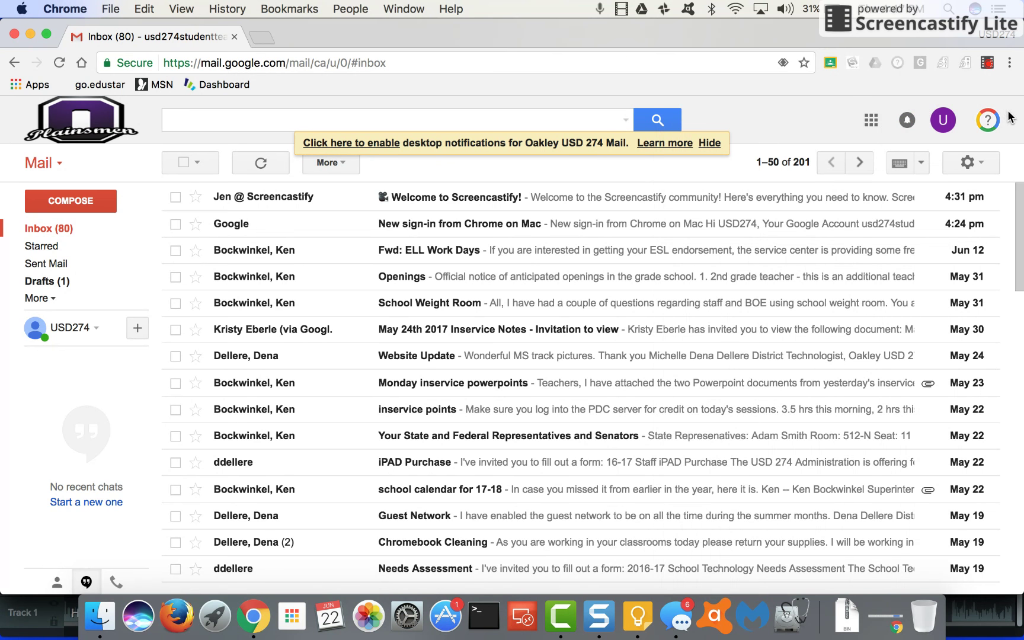
Open Google Drive from the Google apps launcher and show its G Suite Training lessons
click(871, 124)
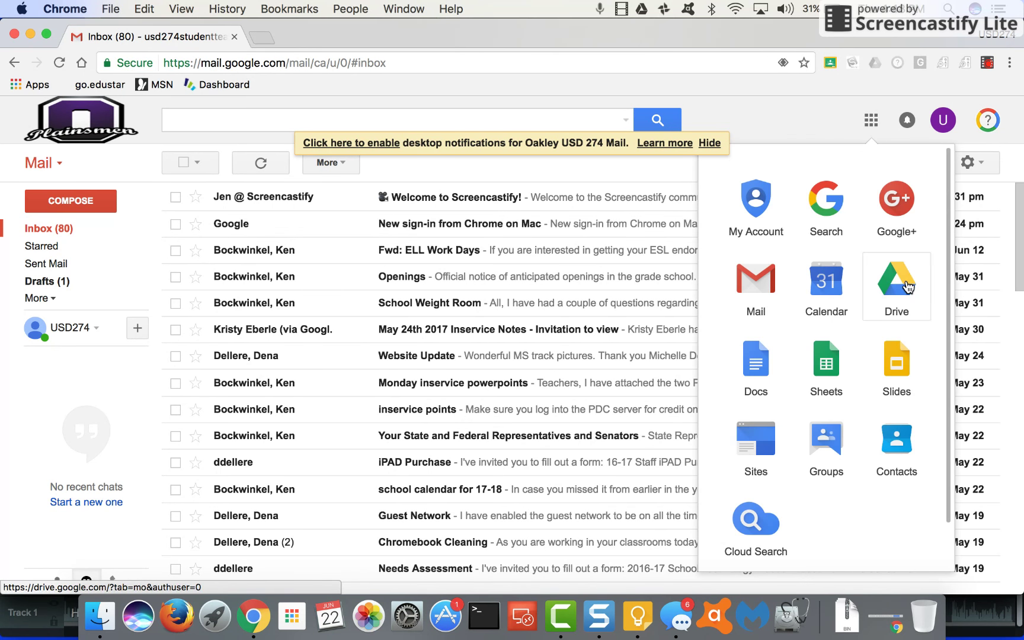
click(906, 287)
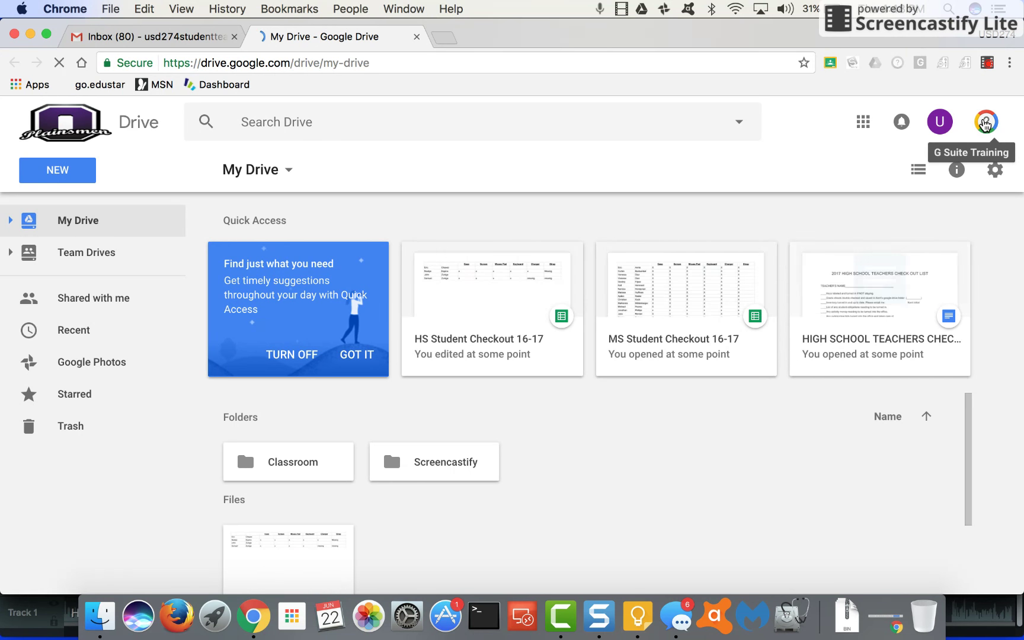
click(985, 122)
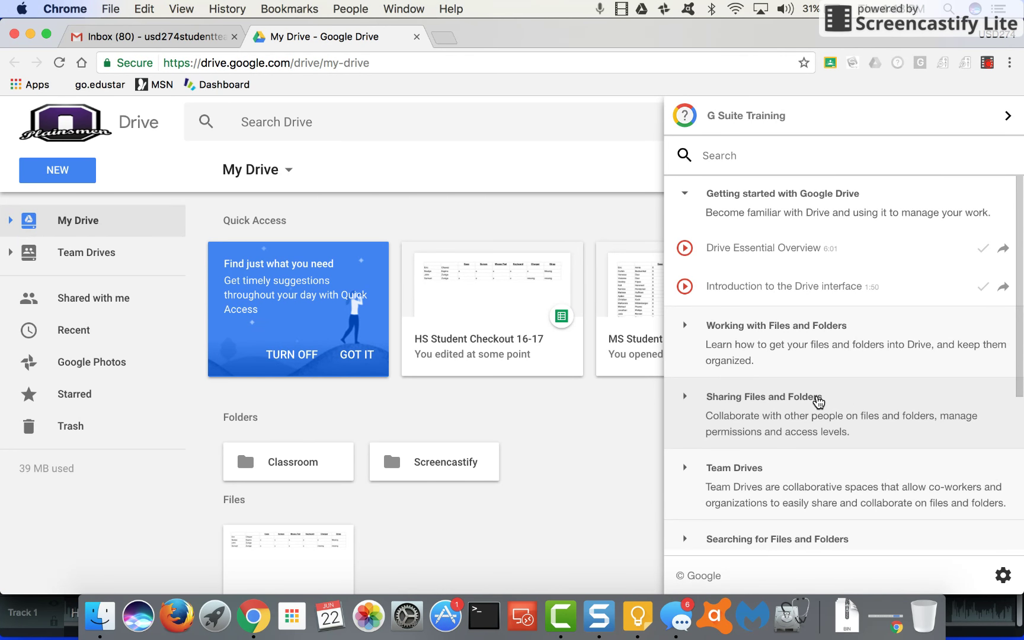
Browse the Drive getting-started lessons, then close the G Suite Training panel
scroll(817, 402, down, 5)
scroll(818, 403, up, 5)
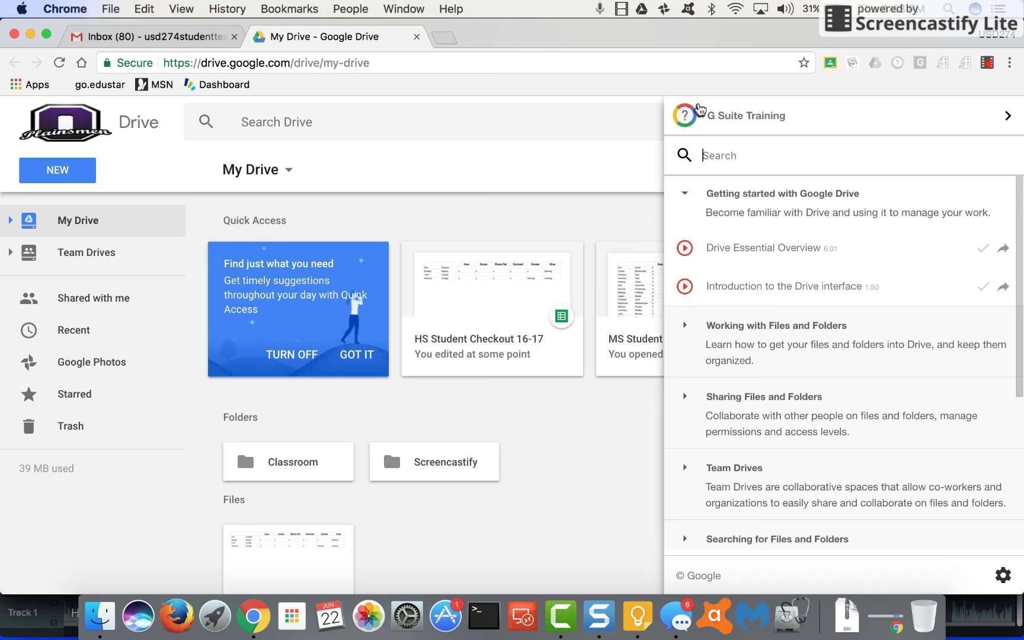
click(1007, 117)
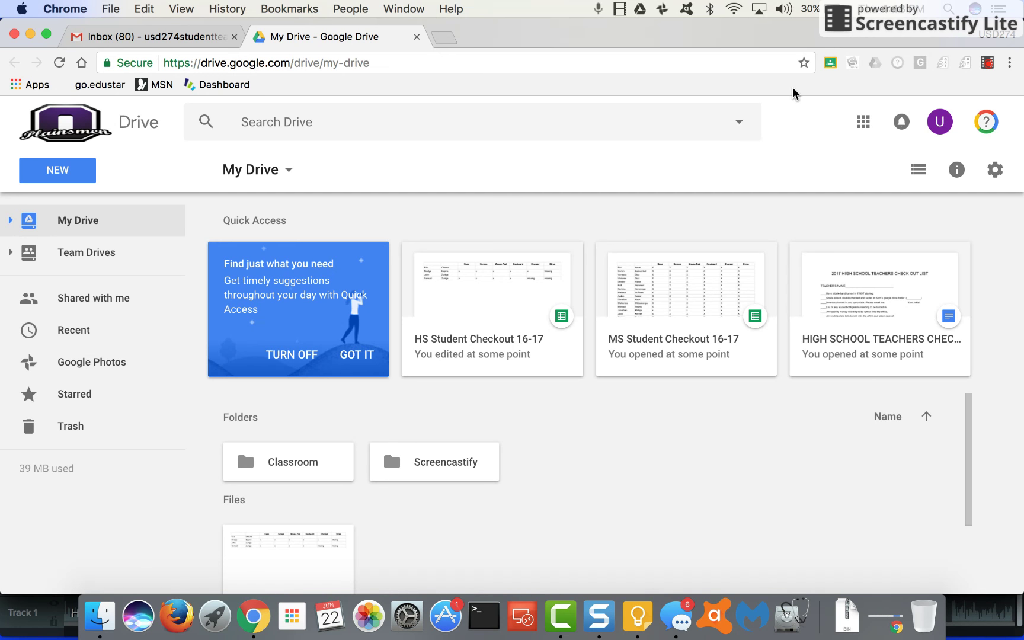
Open the Screencastify recorder controls over My Drive
click(987, 63)
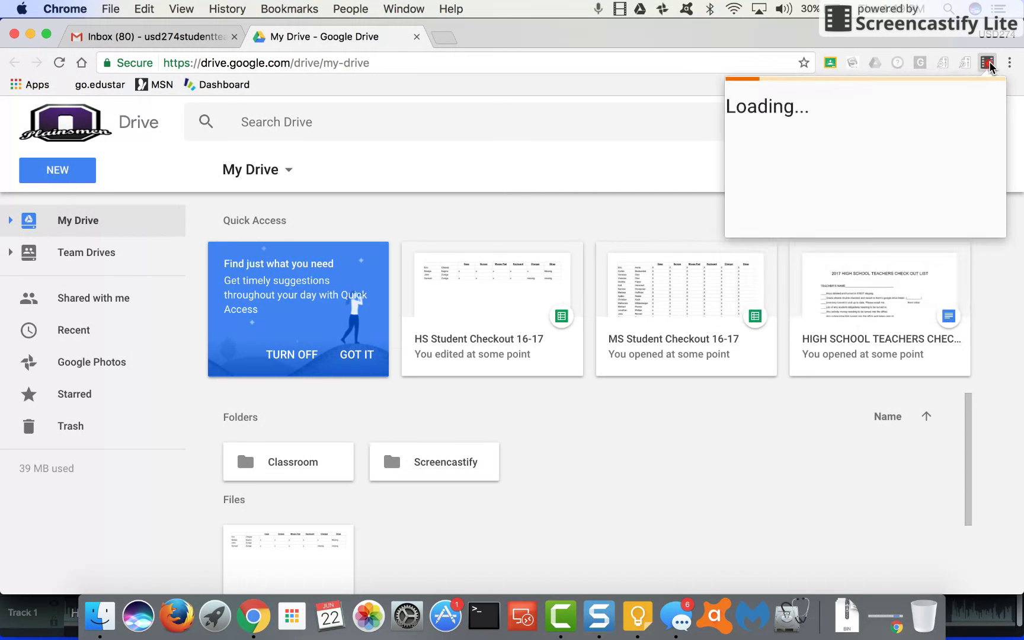